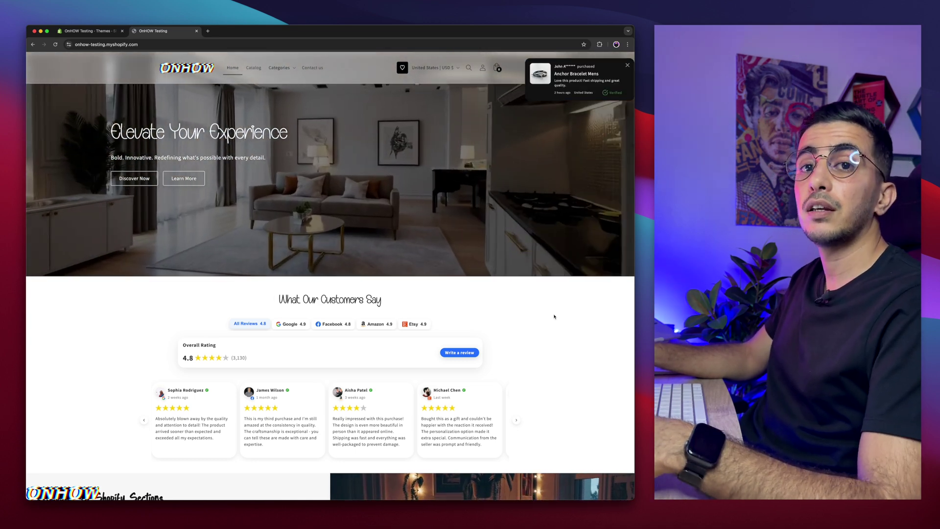
pyautogui.scroll(-1, 555, 317)
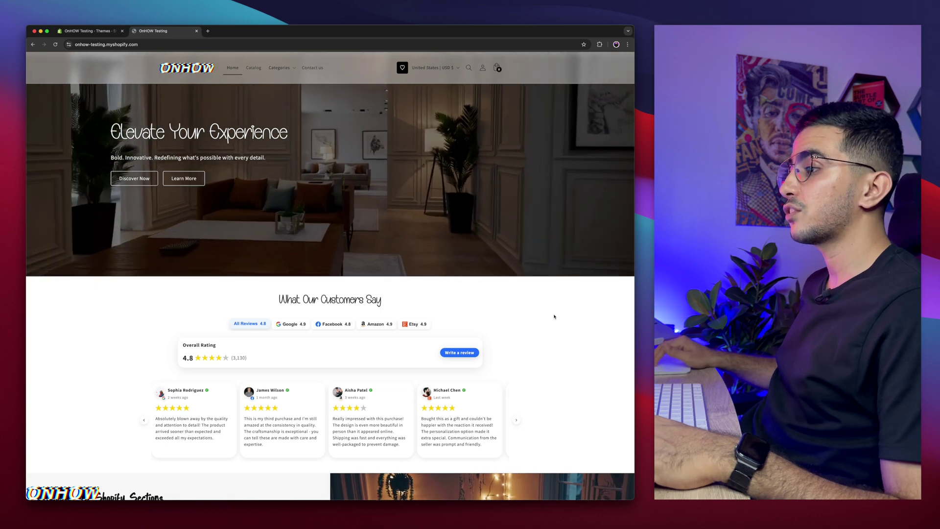
pyautogui.scroll(-2, 554, 316)
pyautogui.scroll(3, 555, 317)
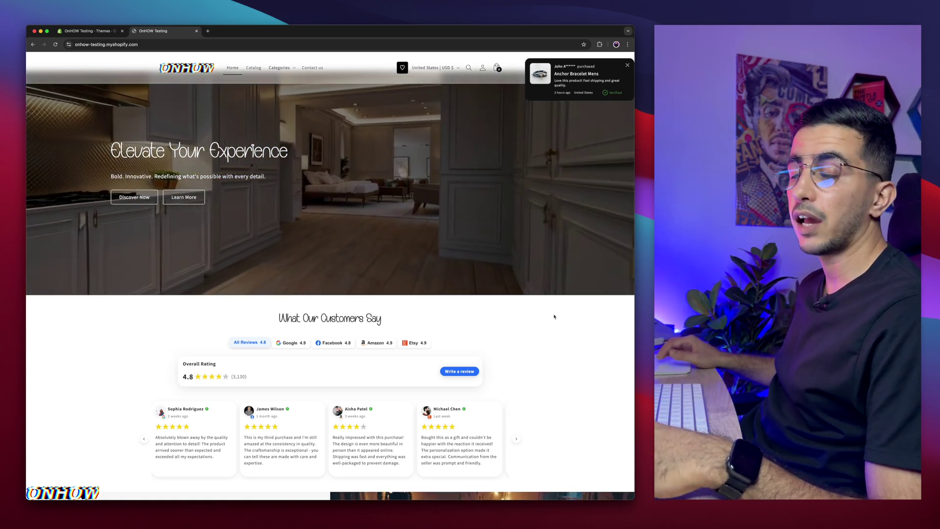
pyautogui.scroll(-2, 554, 317)
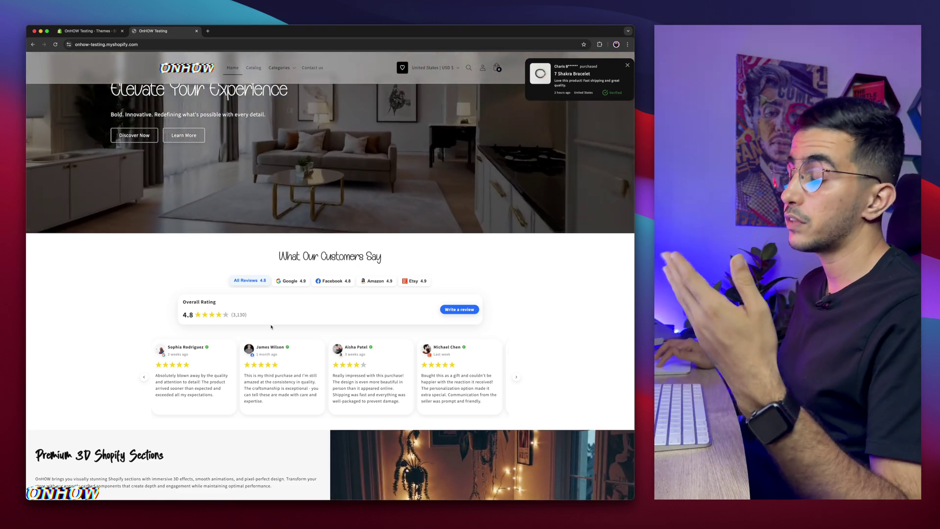
# Step: Cycle the reviews widget through the Google, Facebook and Amazon tabs, then zoom in and back out
pyautogui.click(290, 280)
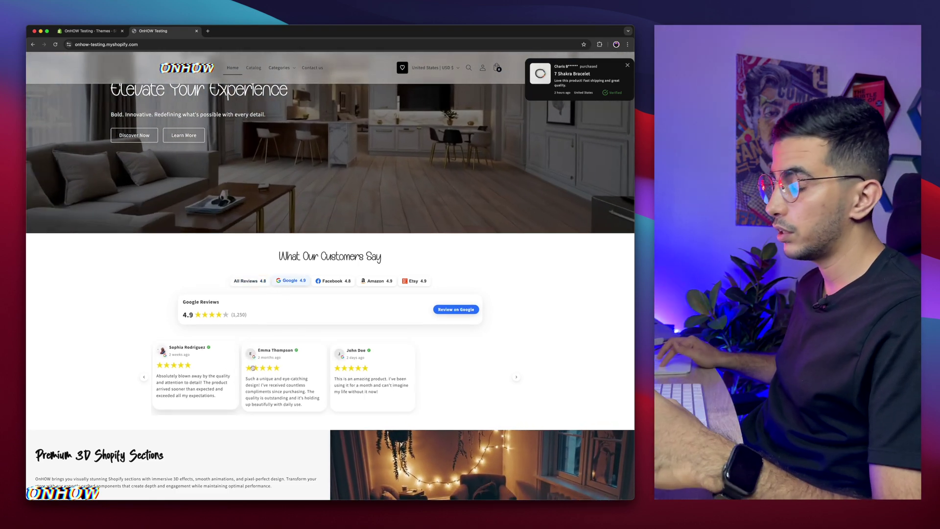
pyautogui.click(332, 281)
pyautogui.click(375, 281)
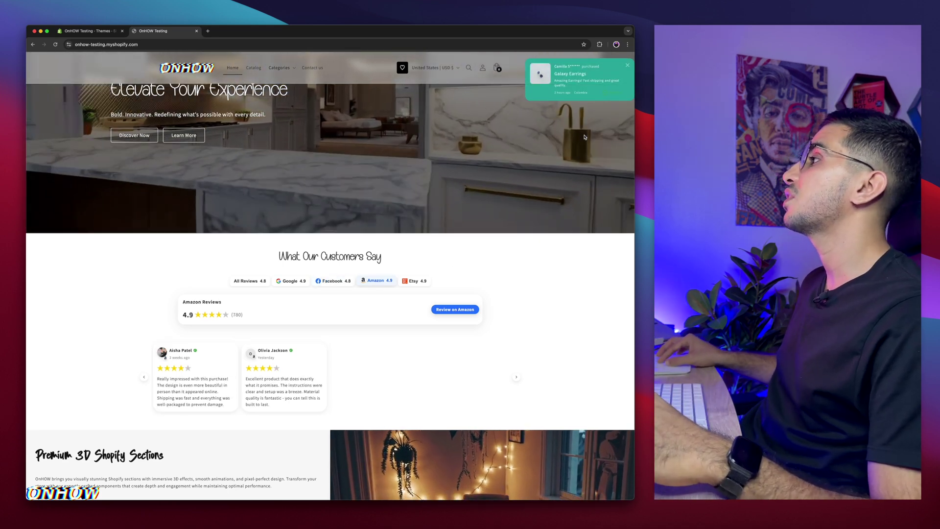
pyautogui.hotkey('ctrl', '+')
pyautogui.hotkey('ctrl', '+')
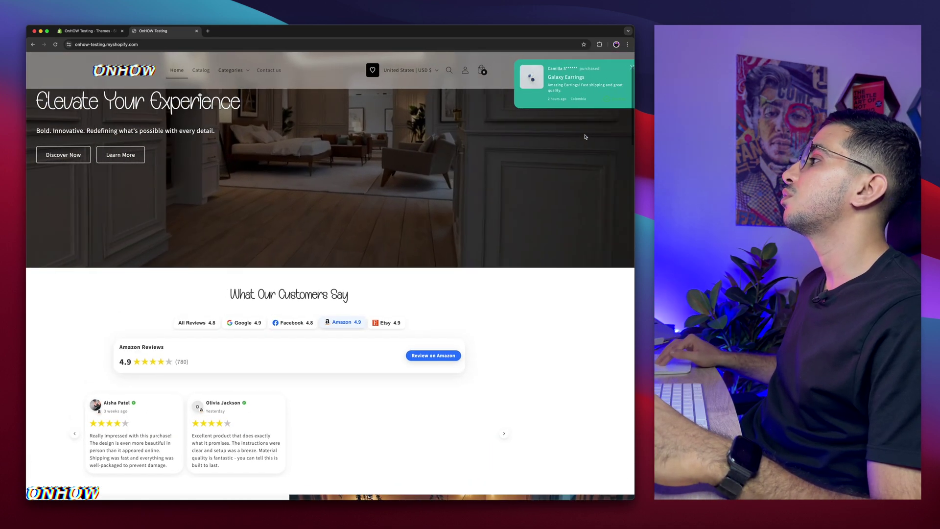
pyautogui.hotkey('ctrl', '-')
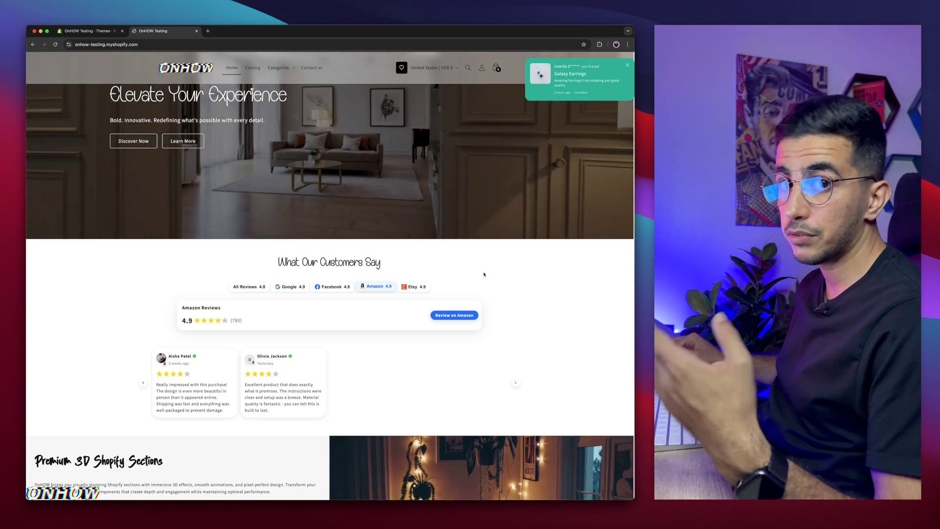
pyautogui.scroll(-2, 485, 275)
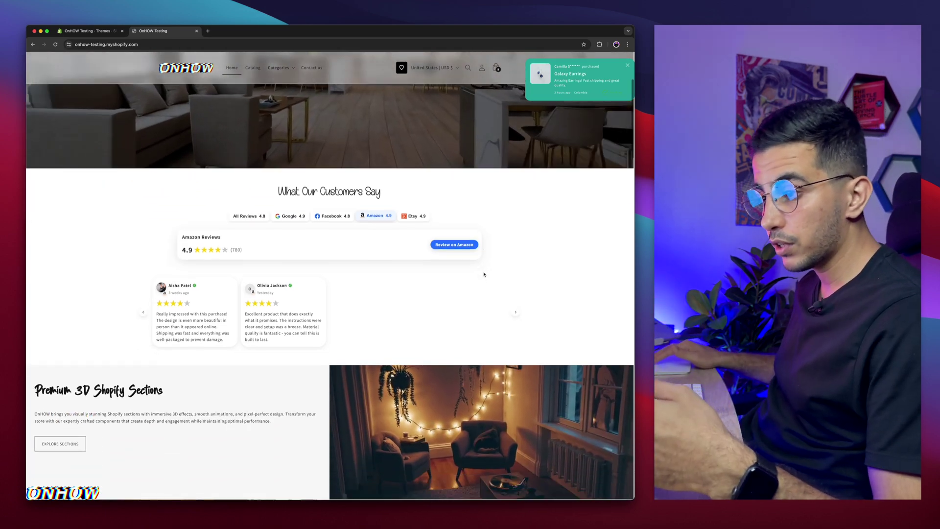
pyautogui.scroll(-3, 484, 274)
pyautogui.scroll(-3, 485, 275)
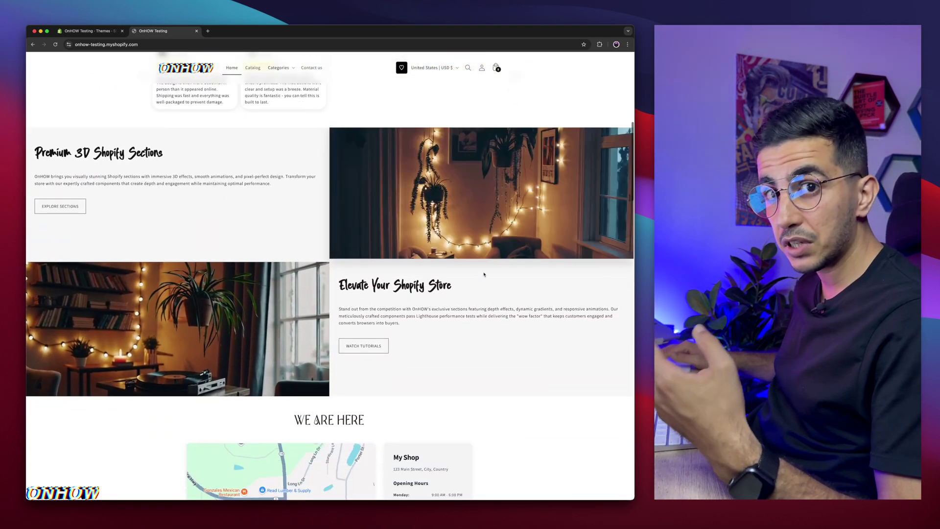
pyautogui.scroll(-2, 484, 274)
pyautogui.scroll(-2, 484, 275)
pyautogui.scroll(-2, 484, 274)
pyautogui.scroll(-1, 485, 275)
pyautogui.scroll(-1, 484, 275)
pyautogui.scroll(-2, 484, 274)
pyautogui.scroll(-2, 485, 275)
pyautogui.scroll(-1, 484, 275)
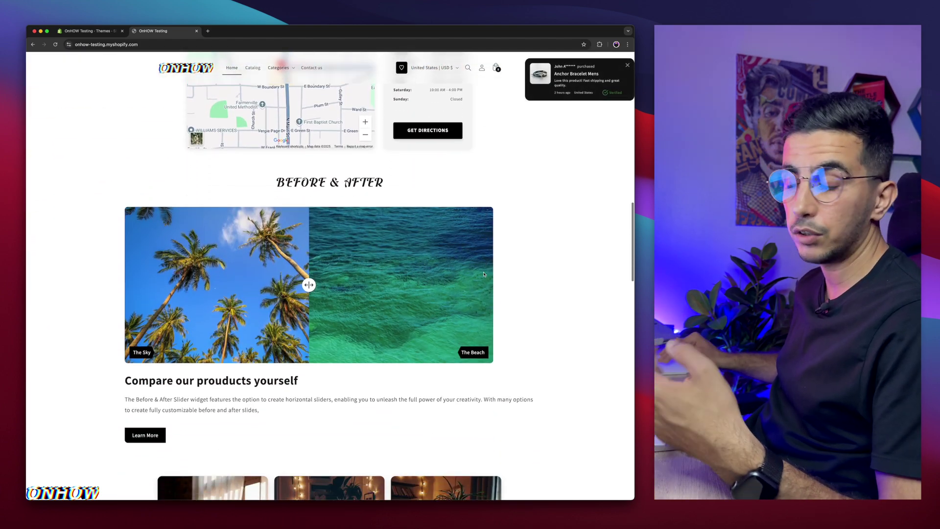
pyautogui.scroll(-2, 484, 275)
pyautogui.scroll(-1, 484, 275)
pyautogui.scroll(-2, 484, 275)
pyautogui.scroll(-2, 484, 275)
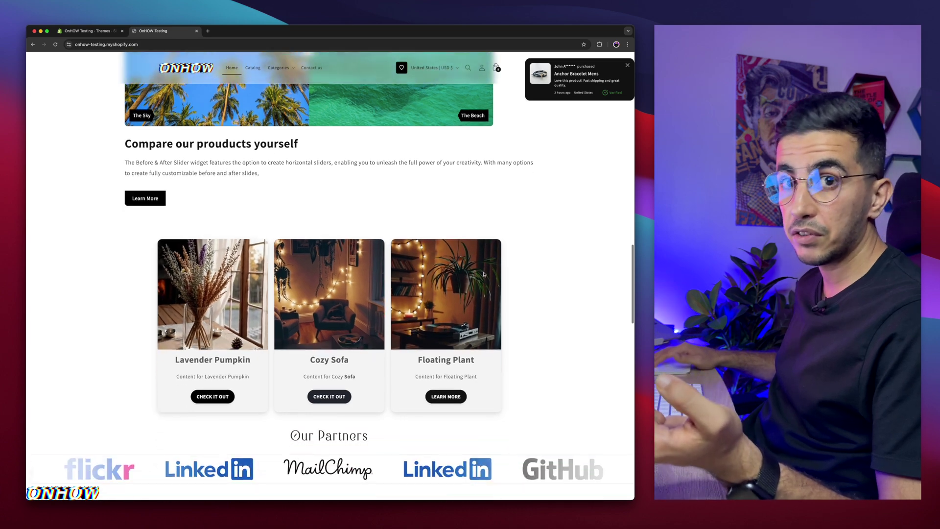
pyautogui.scroll(-2, 485, 274)
pyautogui.scroll(-2, 485, 274)
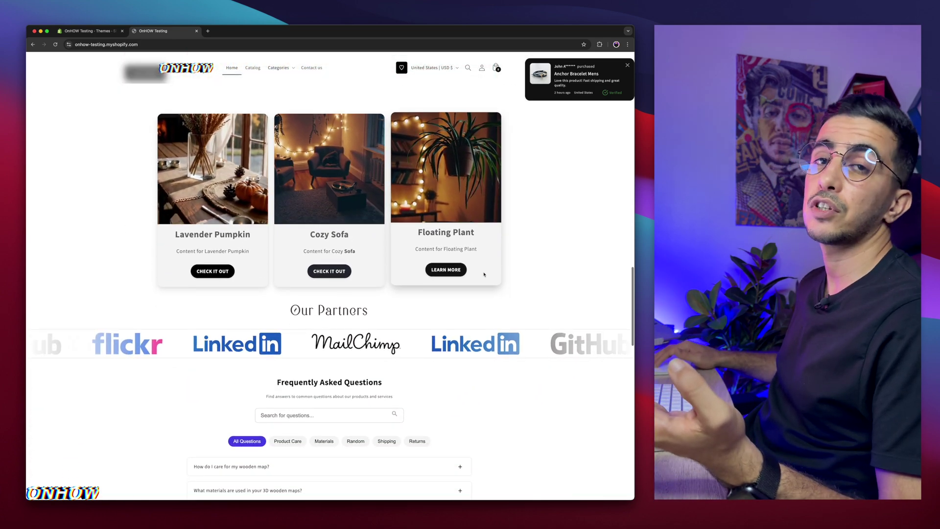
pyautogui.scroll(-1, 484, 275)
pyautogui.scroll(-2, 485, 274)
pyautogui.scroll(-2, 485, 275)
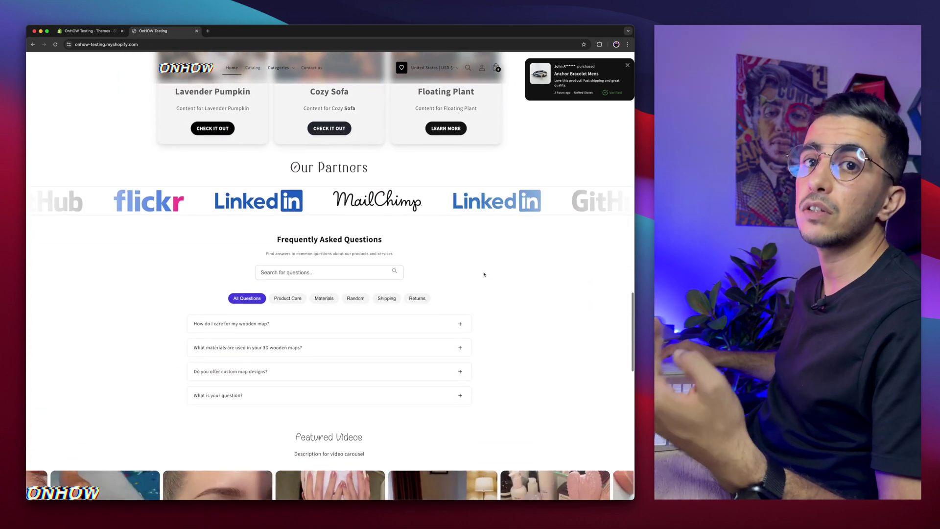
pyautogui.scroll(-1, 484, 275)
pyautogui.scroll(-2, 484, 274)
pyautogui.scroll(-1, 484, 275)
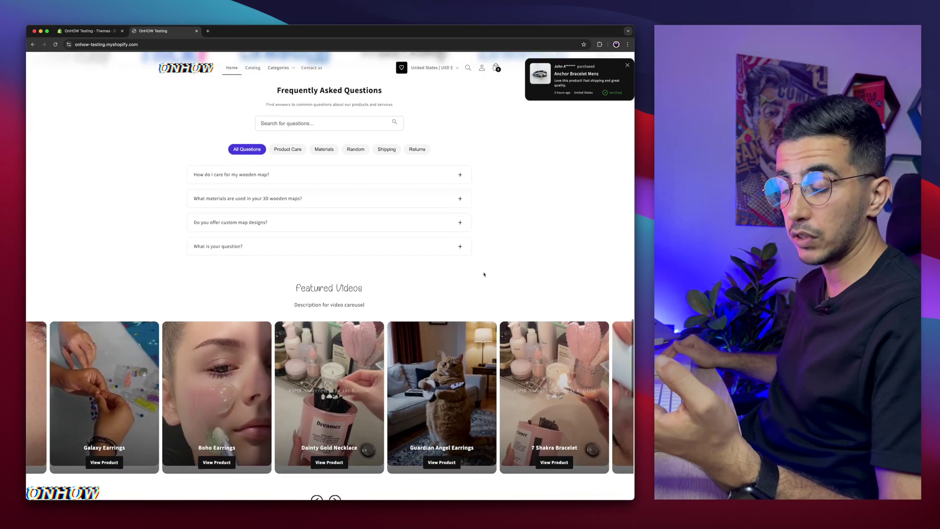
pyautogui.scroll(-2, 484, 275)
pyautogui.scroll(-1, 485, 275)
pyautogui.scroll(-1, 484, 275)
pyautogui.scroll(-2, 485, 275)
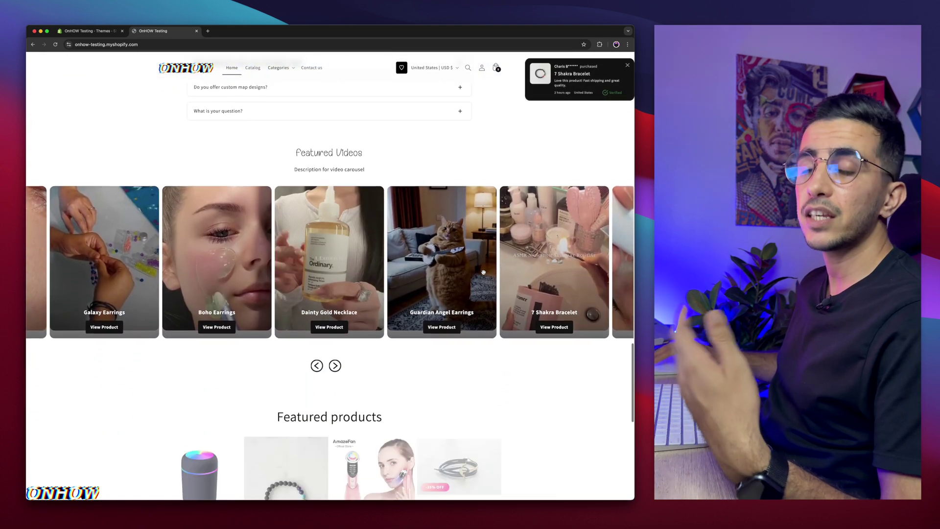
pyautogui.scroll(-2, 484, 273)
pyautogui.scroll(-2, 484, 272)
pyautogui.scroll(-1, 484, 272)
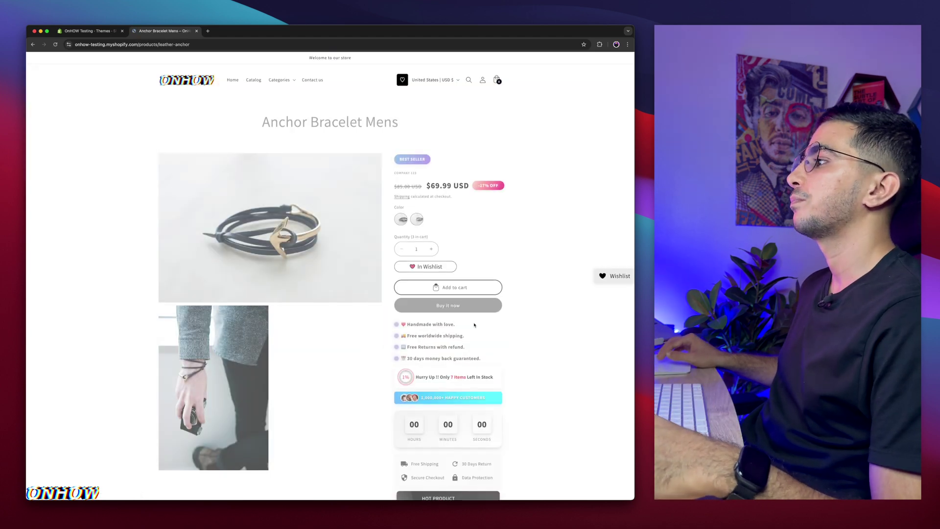
# Step: Zoom in to inspect the price and -17% OFF badge, then reset the zoom
pyautogui.press('super+plus')
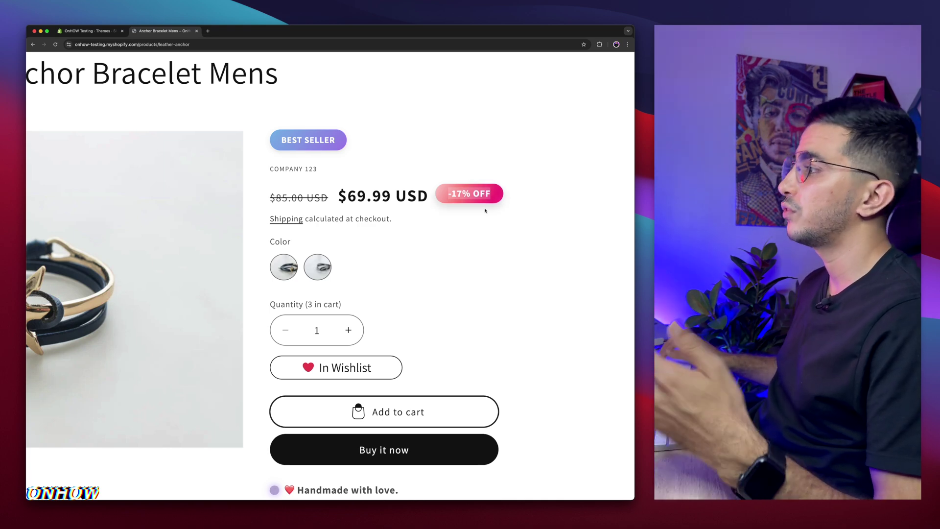
pyautogui.hotkey('ctrl', '0')
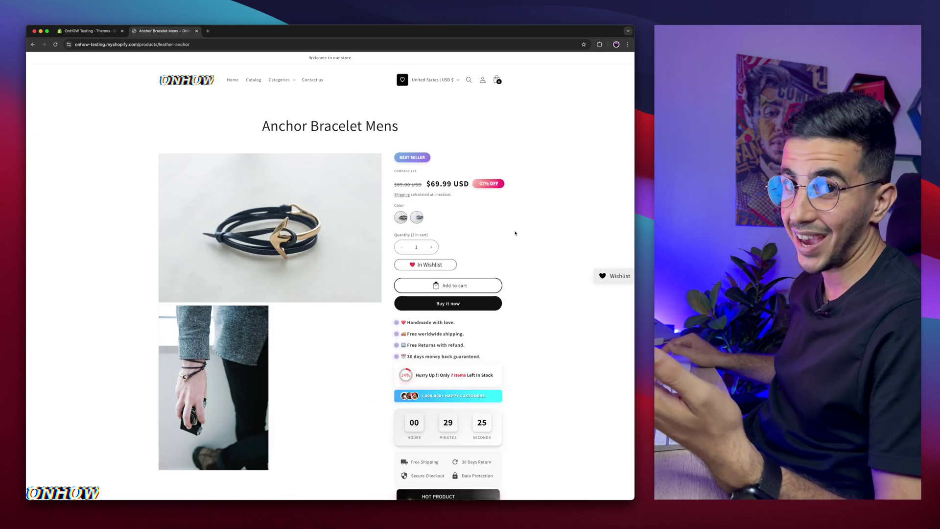
pyautogui.scroll(-5, 514, 229)
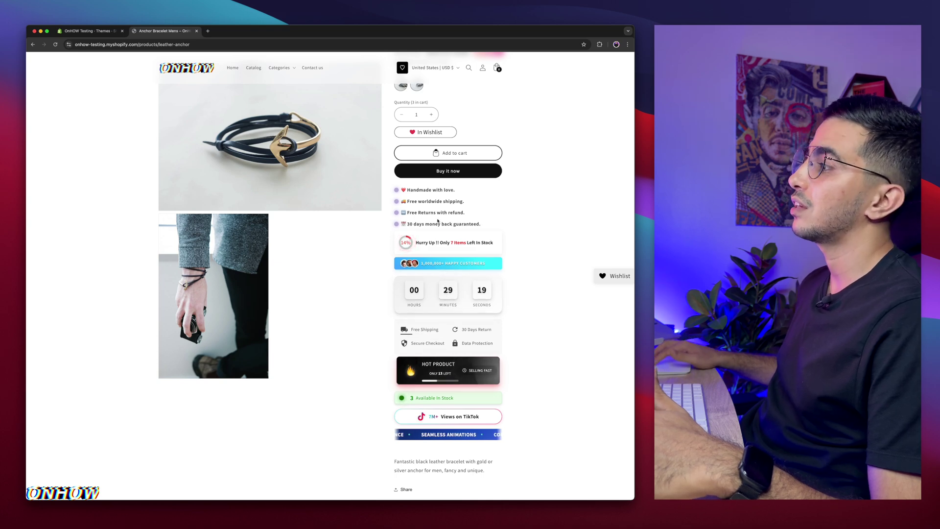
pyautogui.scroll(-3, 469, 382)
pyautogui.scroll(8, 469, 382)
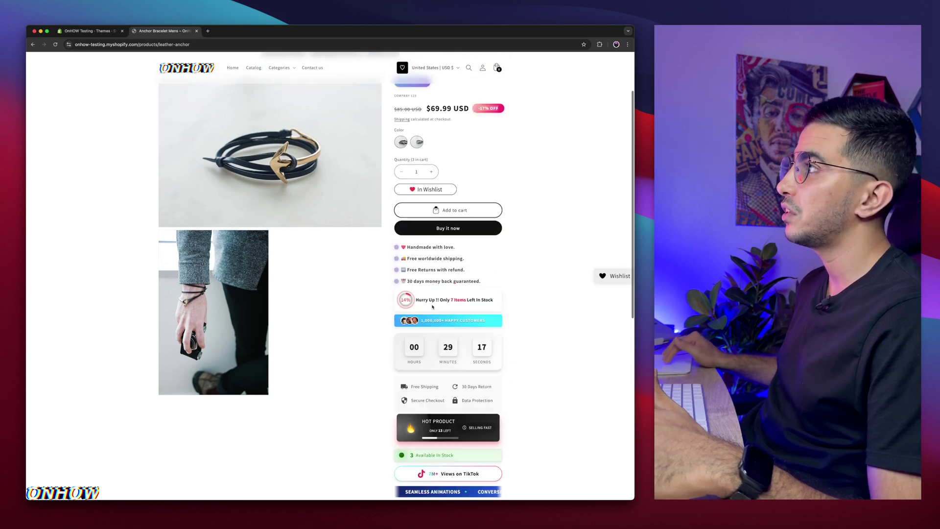
pyautogui.scroll(-3, 445, 367)
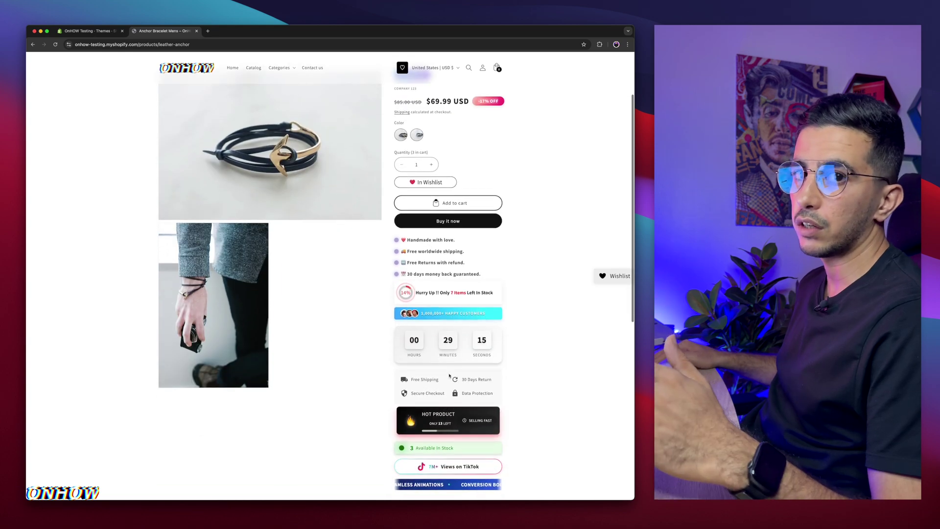
pyautogui.scroll(3, 454, 294)
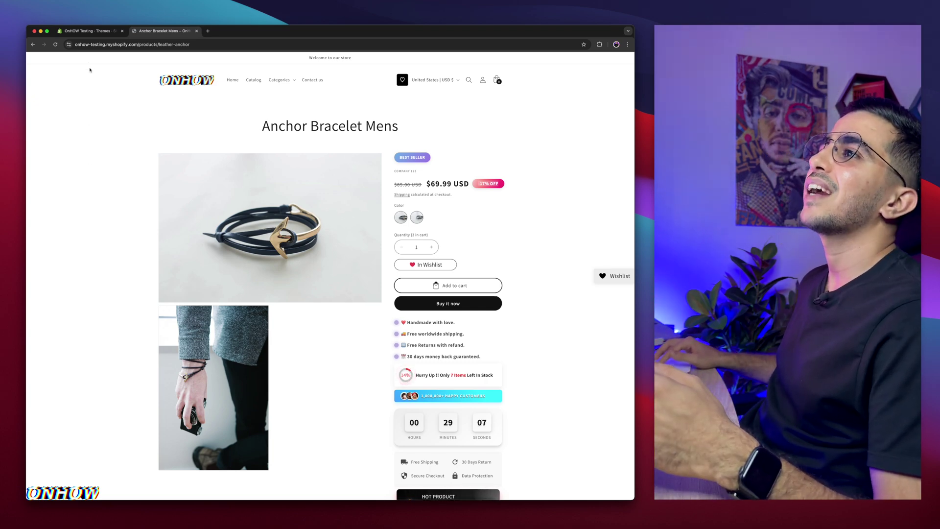
pyautogui.click(91, 33)
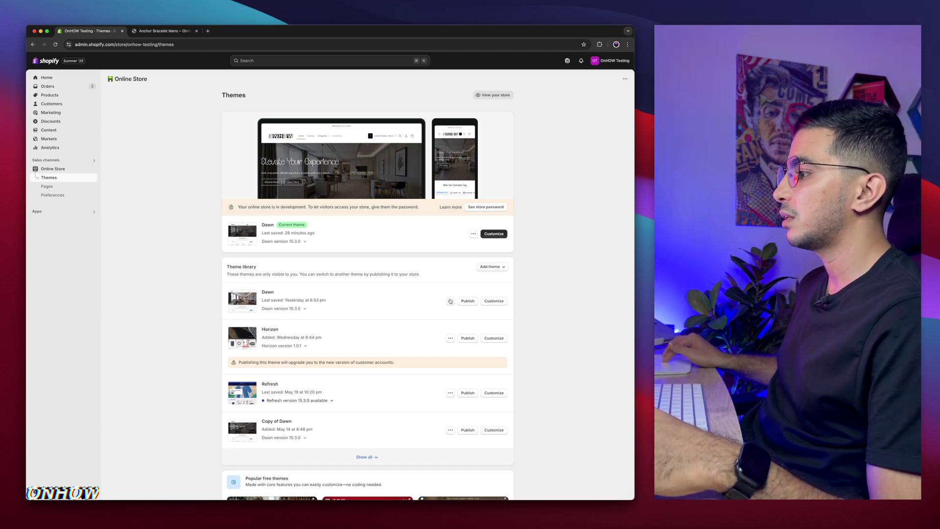
pyautogui.click(432, 316)
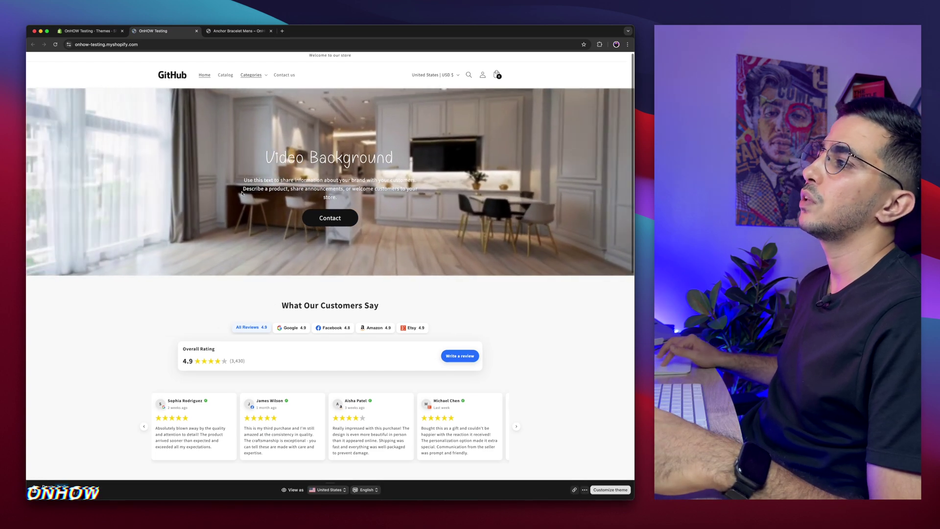
pyautogui.scroll(-10, 260, 210)
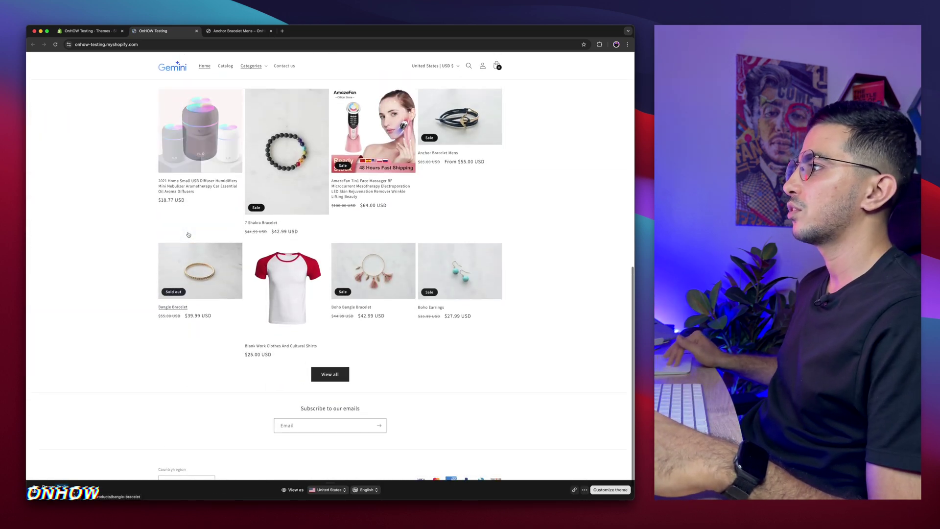
pyautogui.scroll(5, 516, 283)
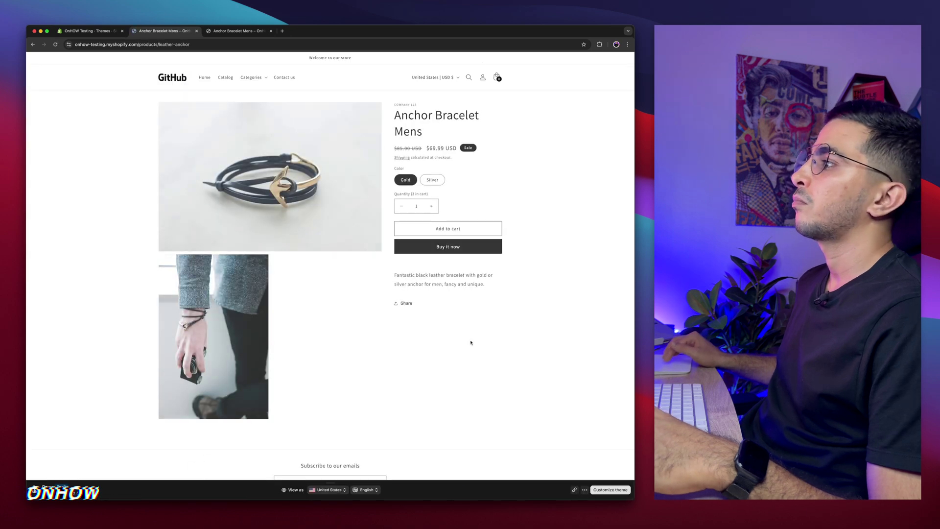
pyautogui.press('super+plus')
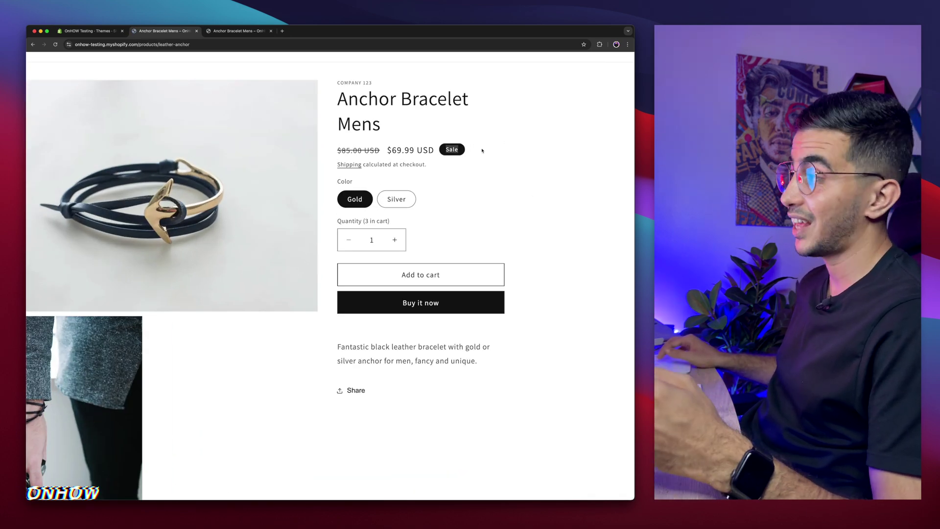
pyautogui.scroll(5, 466, 150)
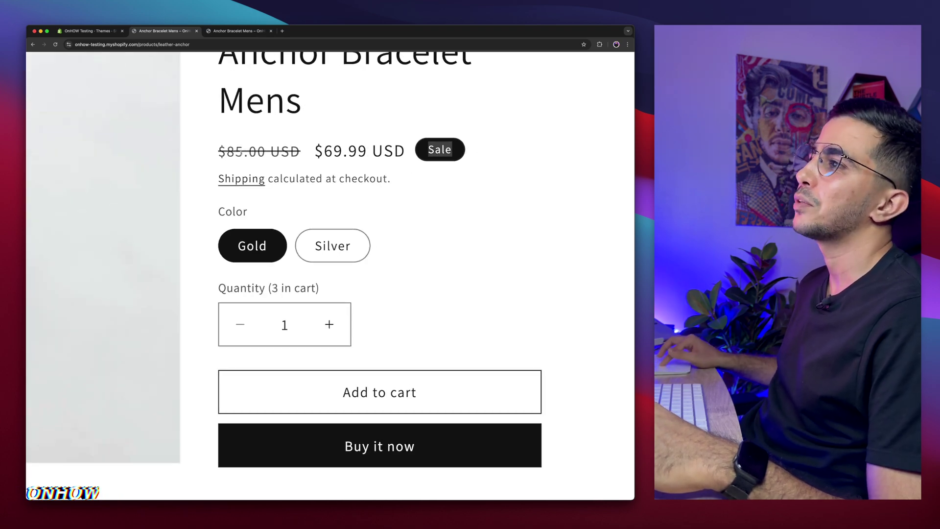
pyautogui.doubleClick(241, 151)
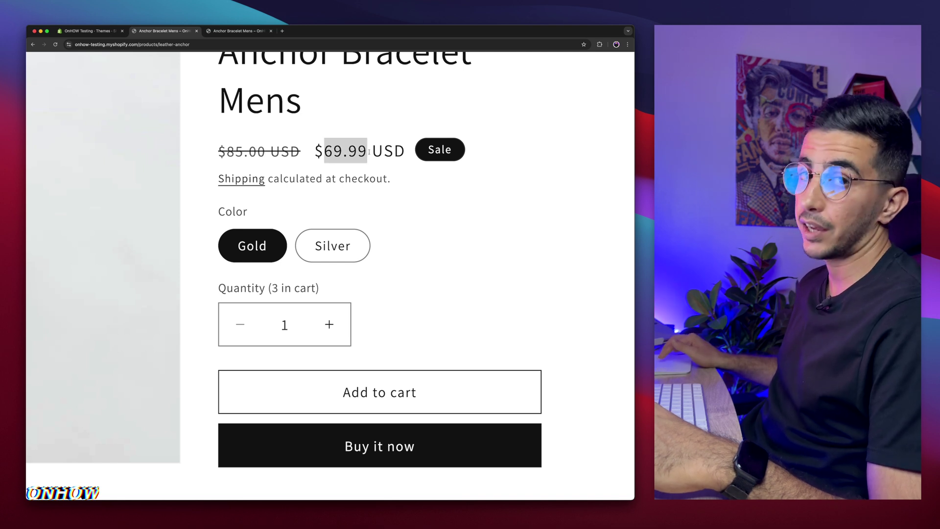
pyautogui.click(428, 141)
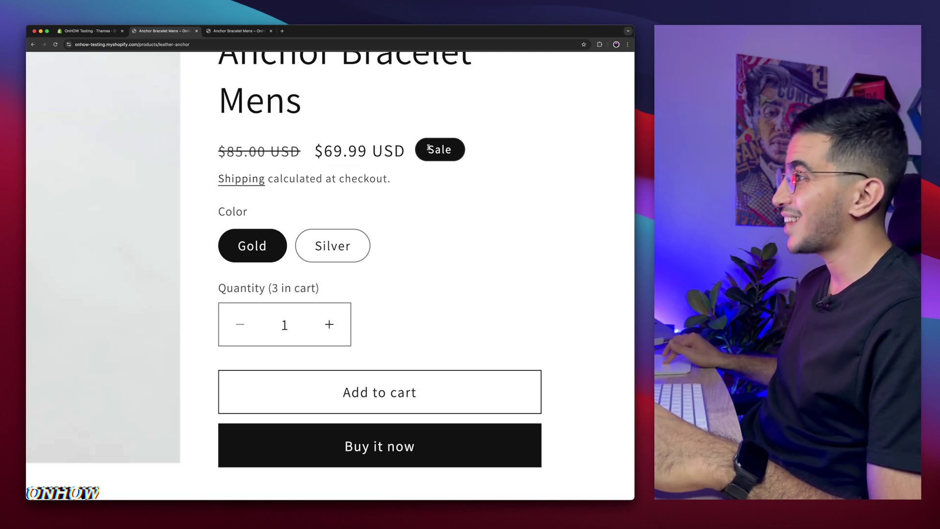
pyautogui.doubleClick(439, 149)
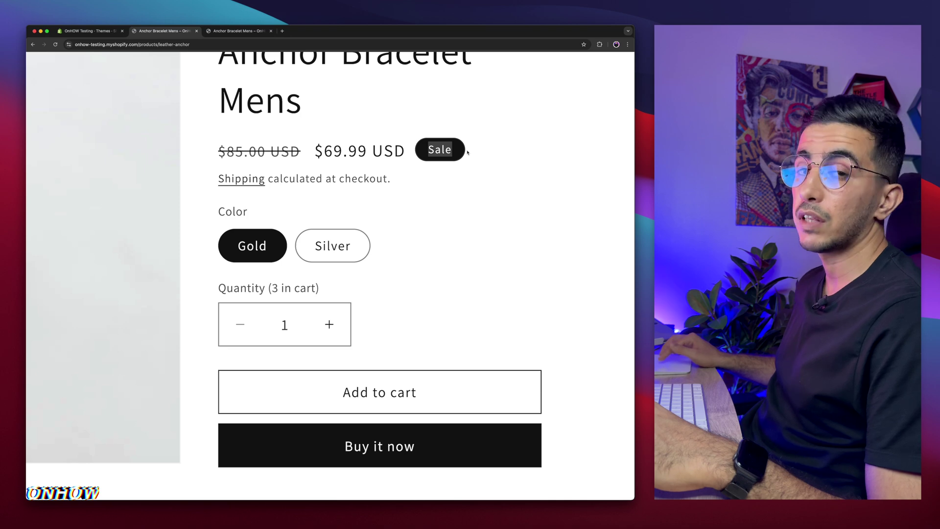
pyautogui.click(468, 151)
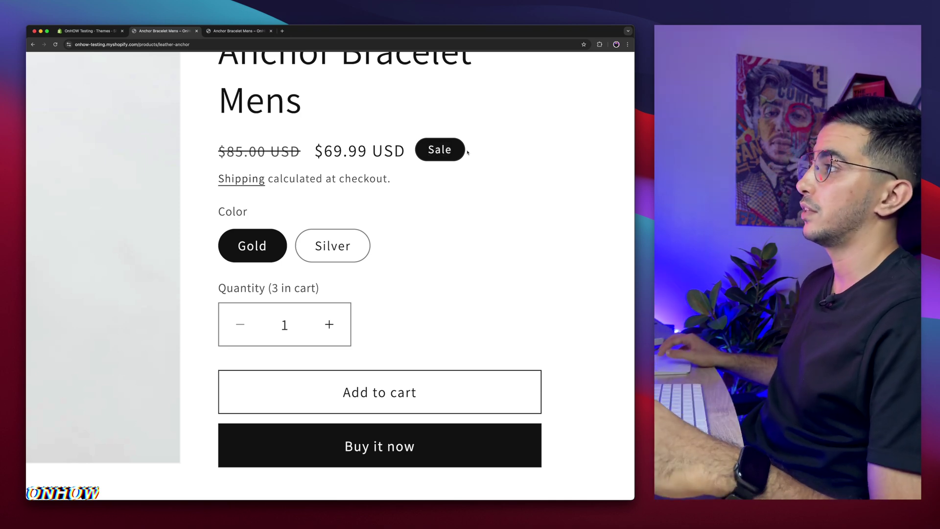
pyautogui.hotkey('ctrl', '-')
pyautogui.hotkey('ctrl', '-')
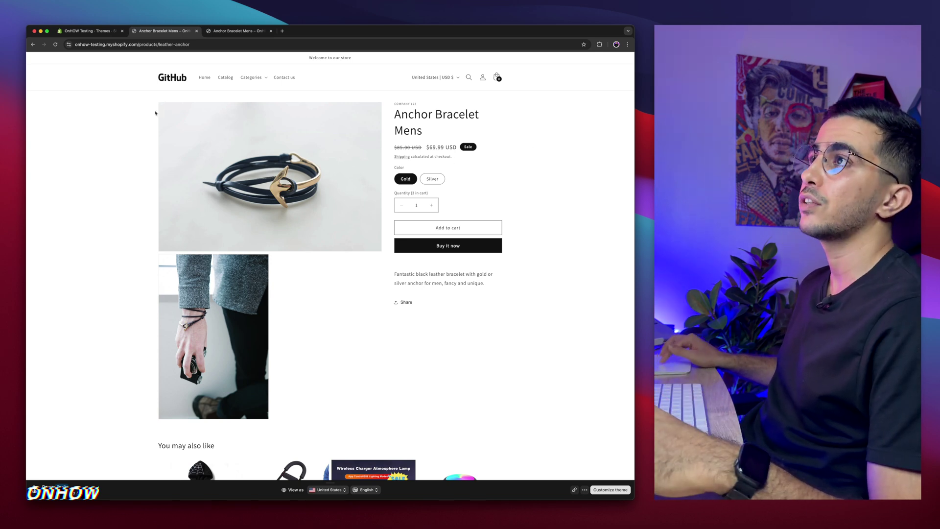
# Step: Choose Edit code from the library Dawn theme's options menu on the Themes page
pyautogui.click(88, 30)
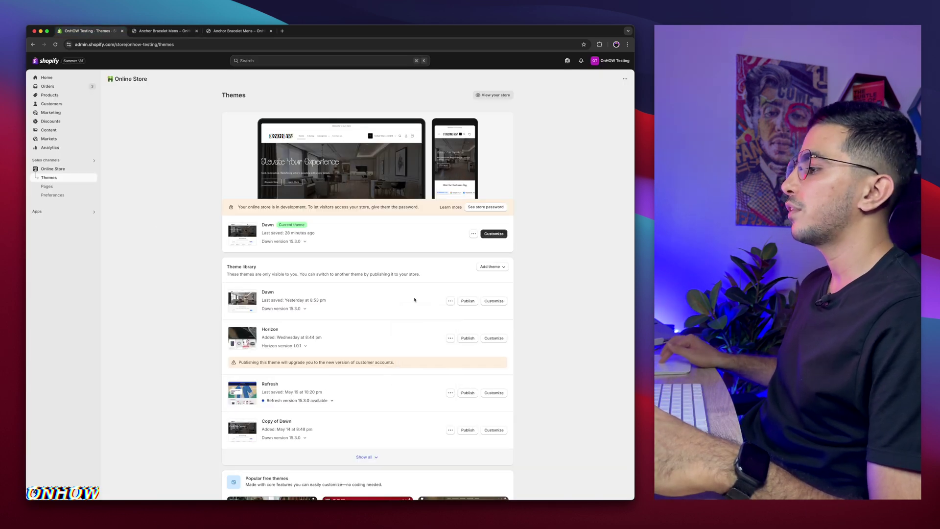
pyautogui.click(450, 301)
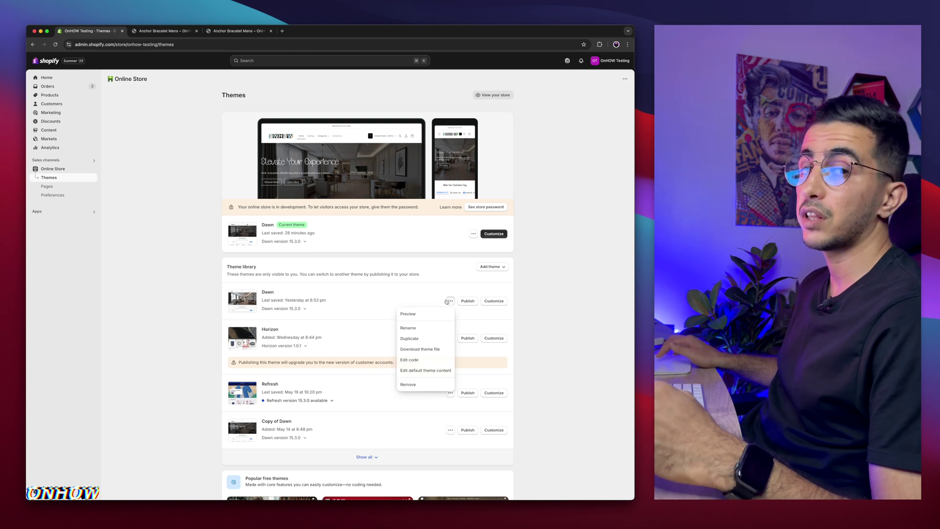
pyautogui.click(419, 360)
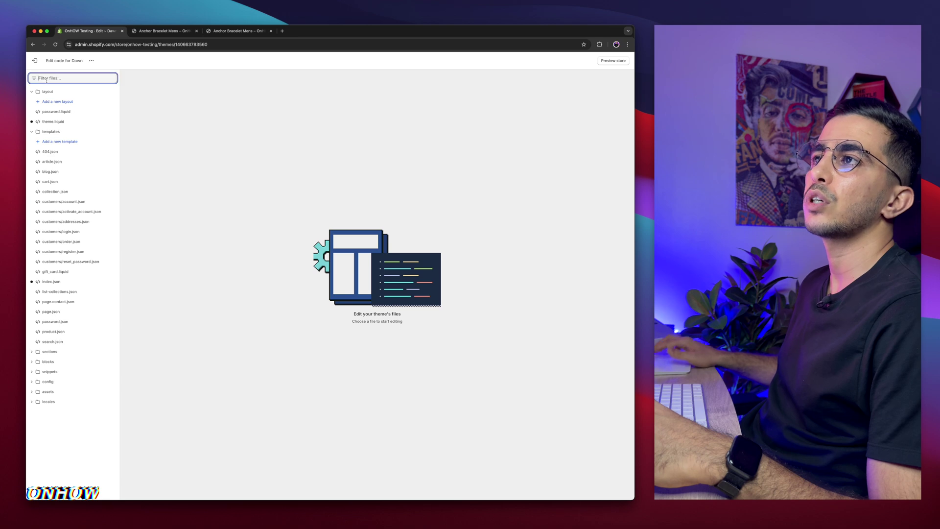
# Step: Enlarge the editor and open the price.liquid snippet from the filtered file list
pyautogui.press('super+plus')
pyautogui.press('super+plus')
pyautogui.press('super+plus')
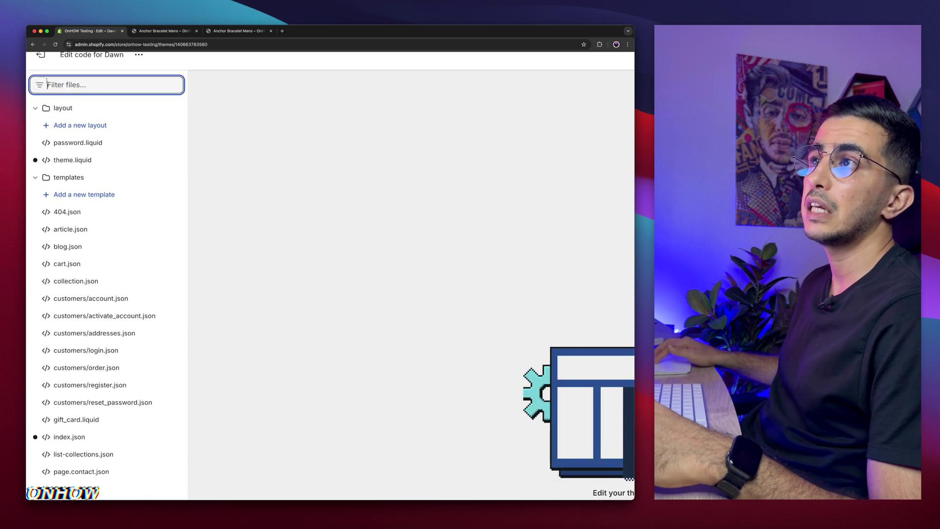
pyautogui.write('pric')
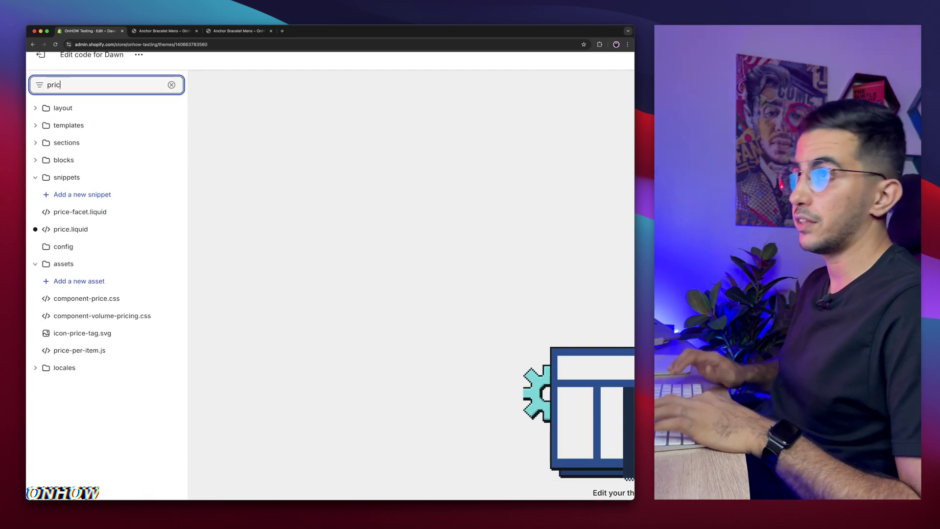
pyautogui.write('e.l')
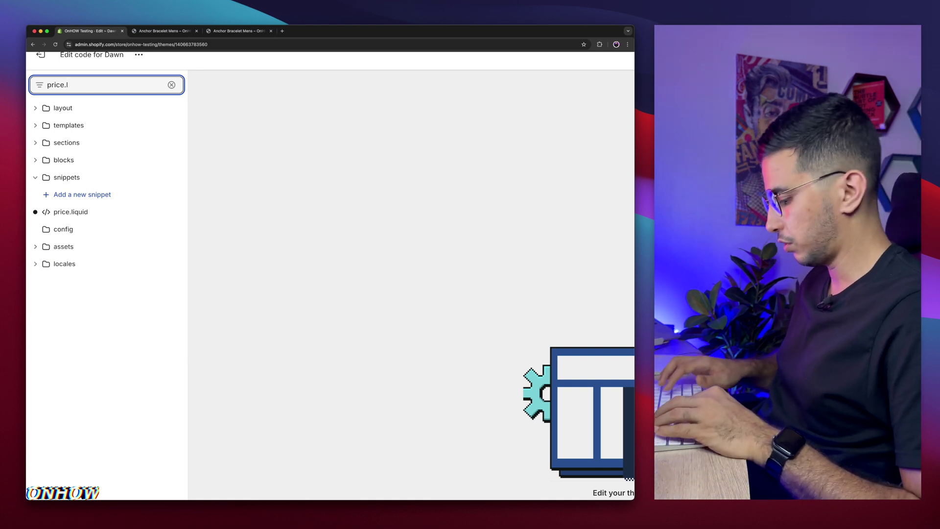
pyautogui.write('iquid')
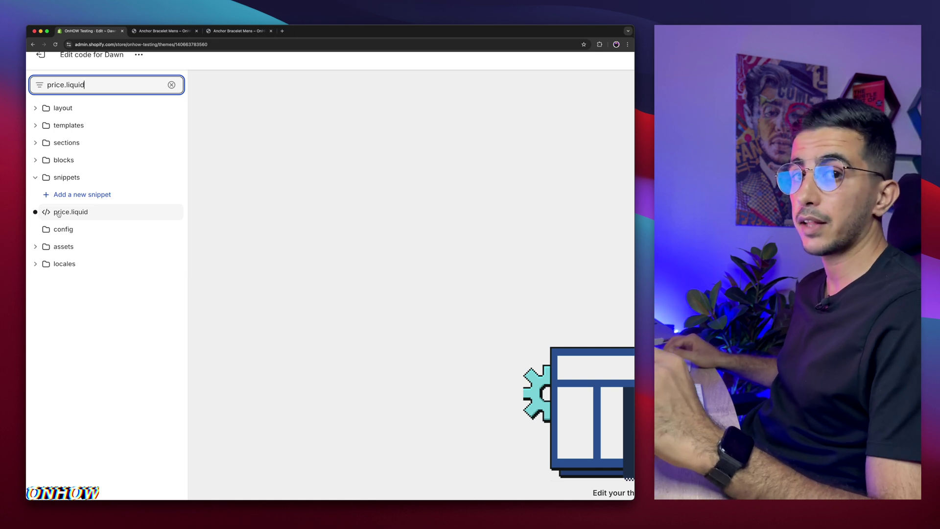
pyautogui.click(67, 213)
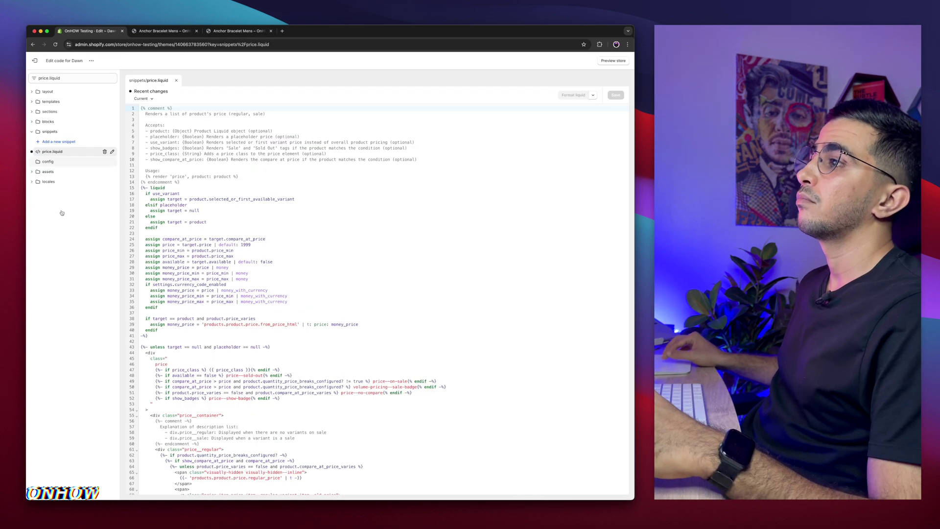
pyautogui.scroll(-10, 389, 278)
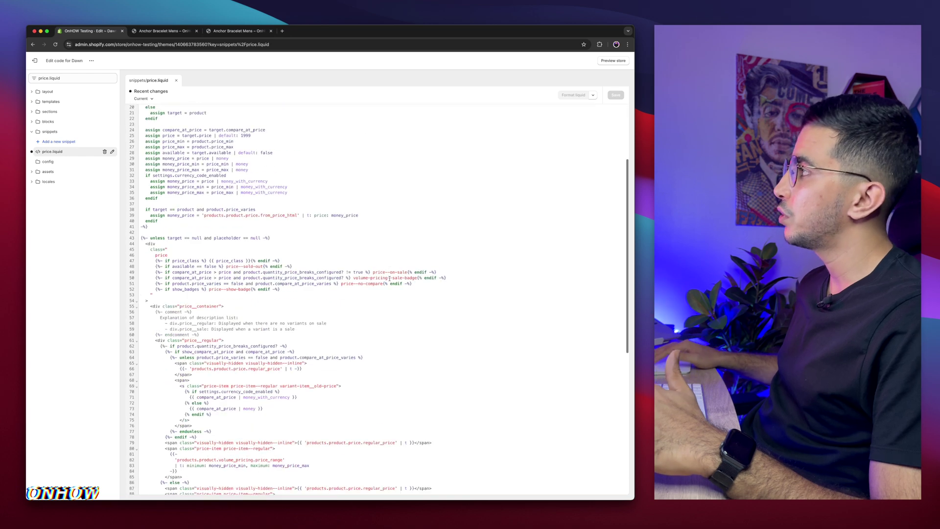
pyautogui.scroll(-10, 390, 278)
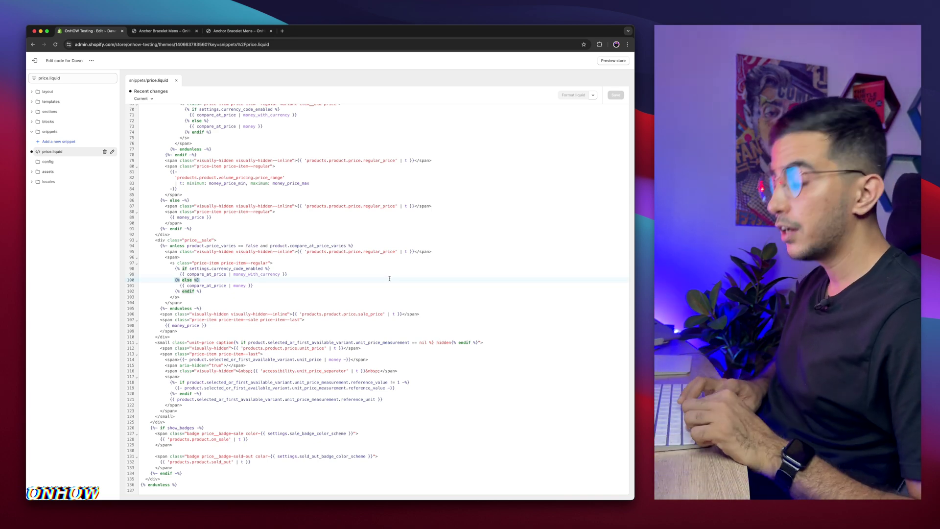
# Step: Copy all of price.liquid's original code as a backup, then select it all again
pyautogui.press('super+a')
pyautogui.scroll(15, 390, 277)
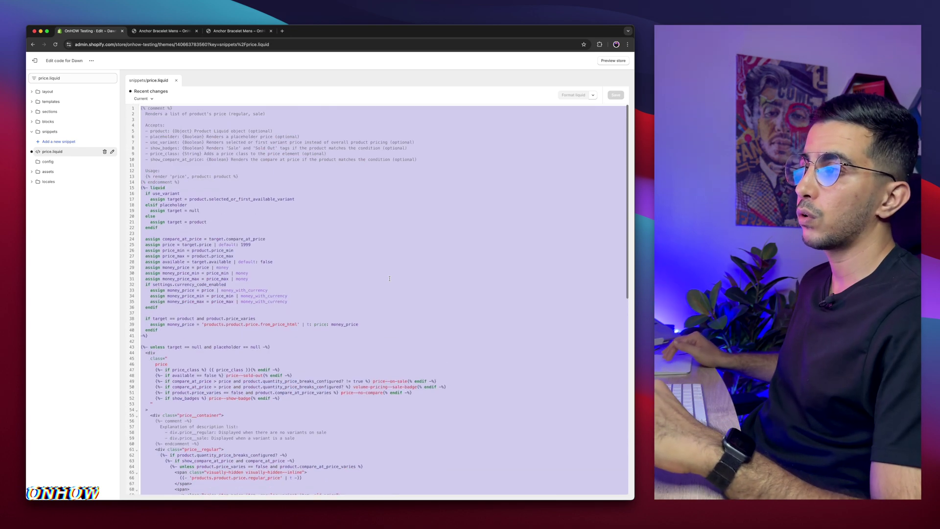
pyautogui.rightClick(341, 257)
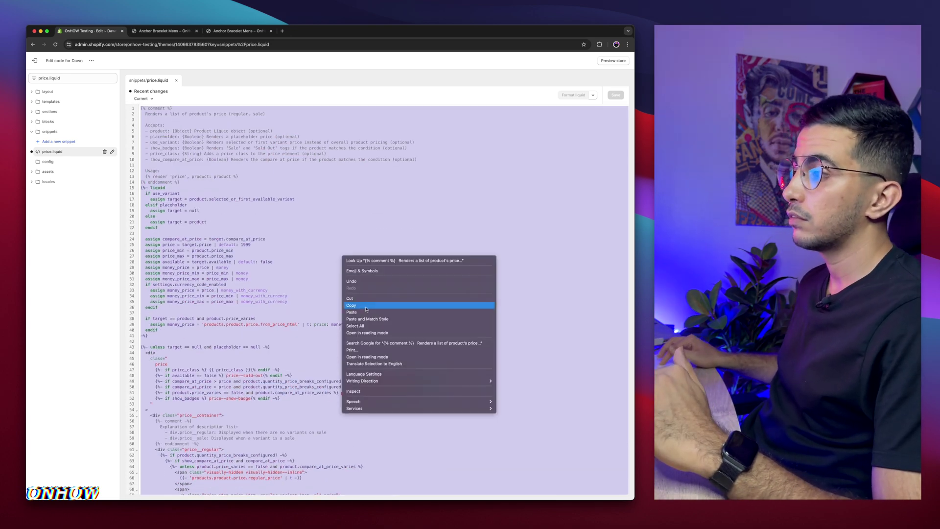
pyautogui.press('Escape')
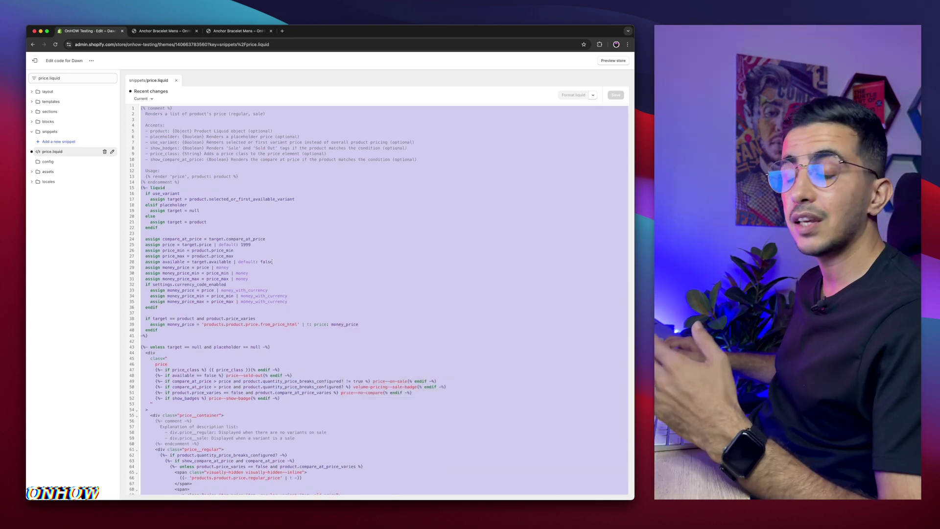
pyautogui.click(342, 283)
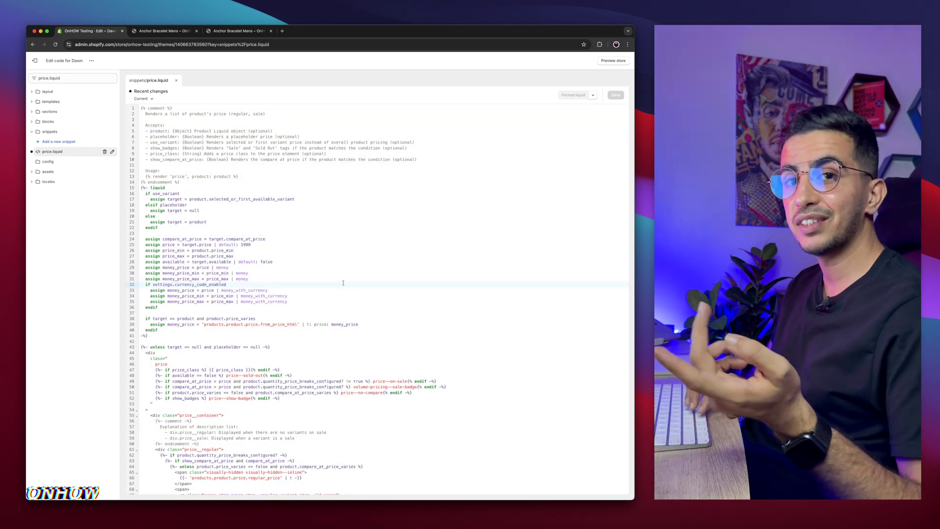
pyautogui.press('super+a')
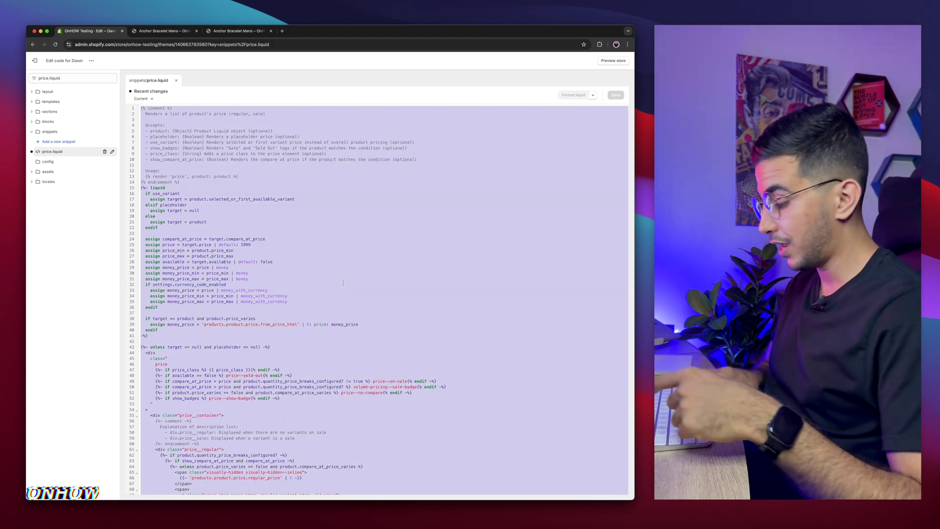
# Step: Delete the old price.liquid code, paste in the new sale-badge code, and save
pyautogui.press('BackSpace')
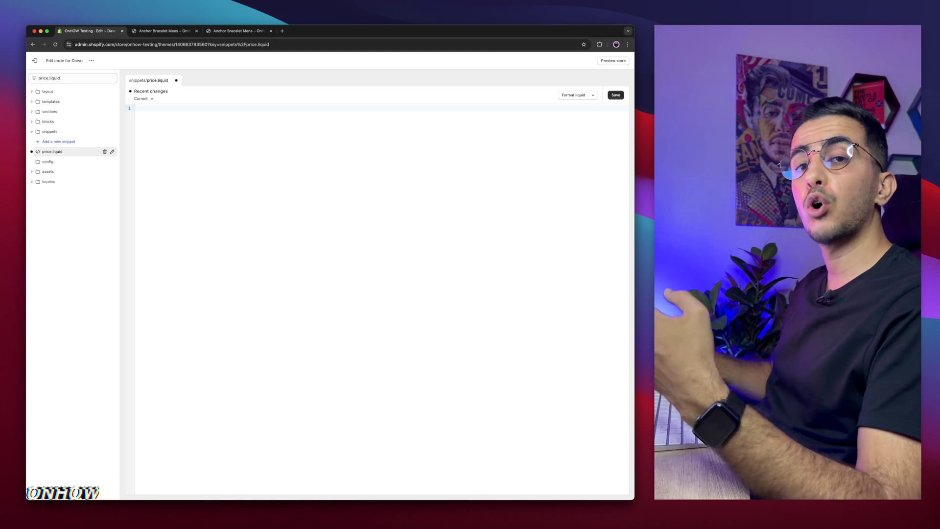
pyautogui.press('super+v')
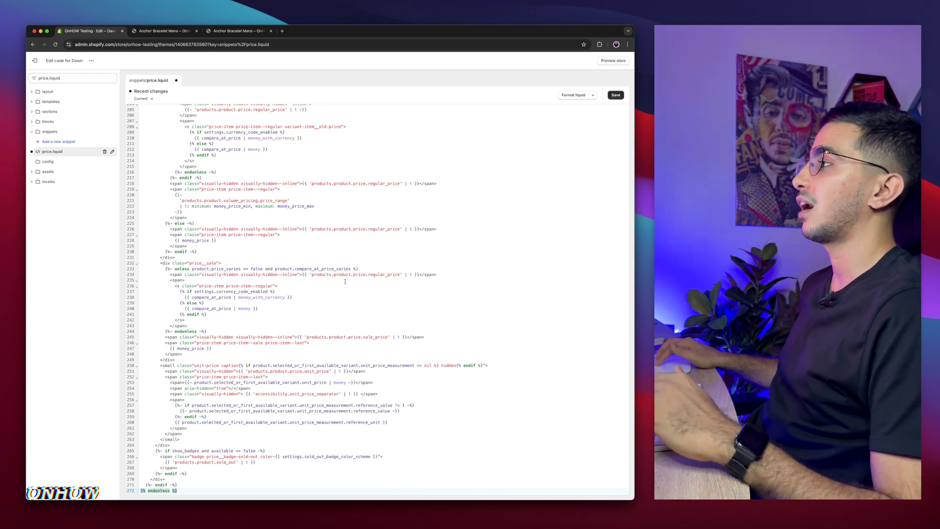
pyautogui.click(614, 95)
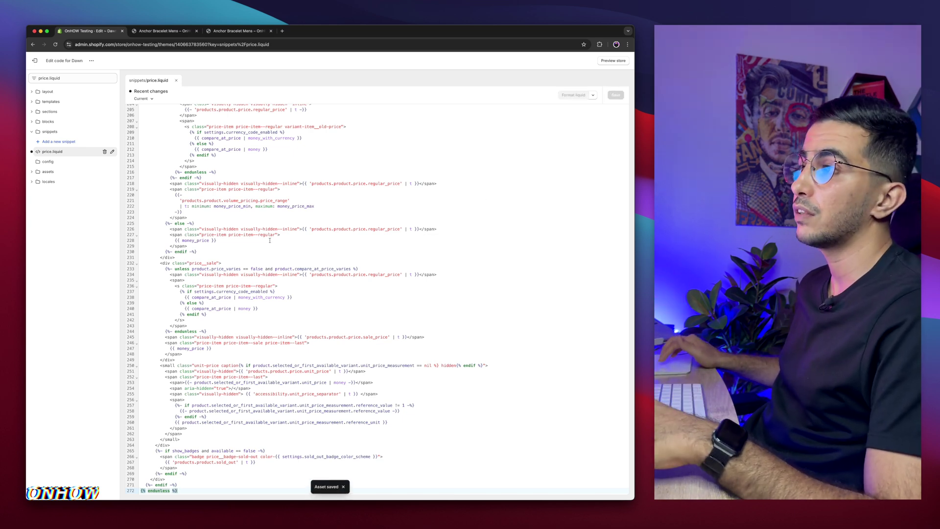
# Step: Reload the Anchor Bracelet Mens page and zoom in to confirm the 'Save $15.01 USD' badge
pyautogui.click(166, 31)
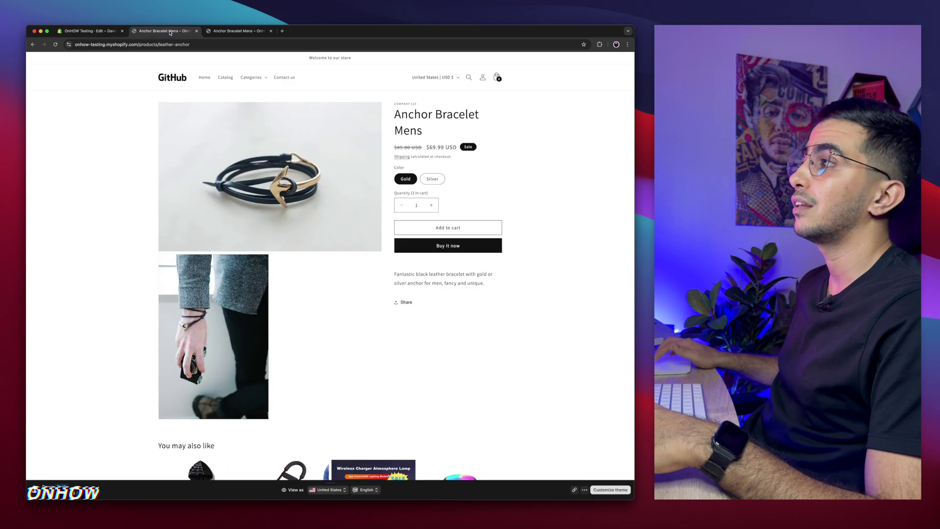
pyautogui.click(55, 44)
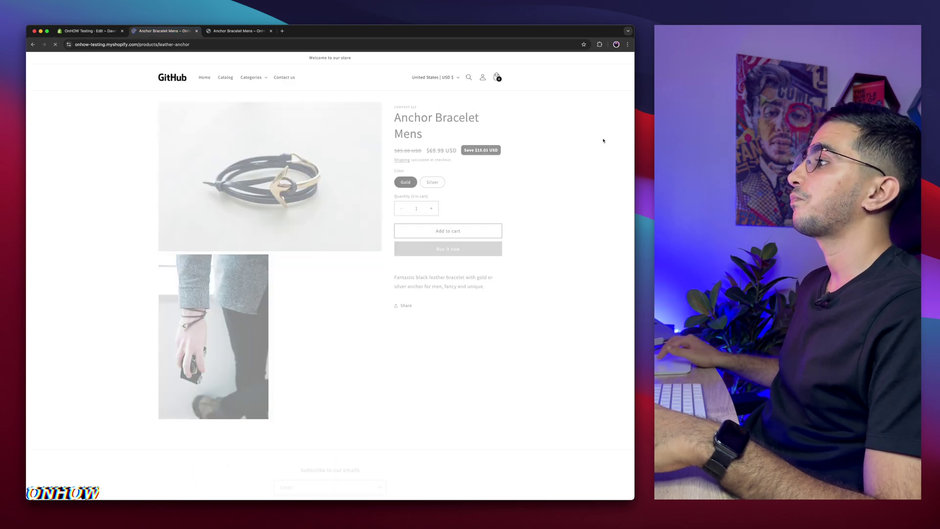
pyautogui.press('super+plus')
pyautogui.press('super+plus')
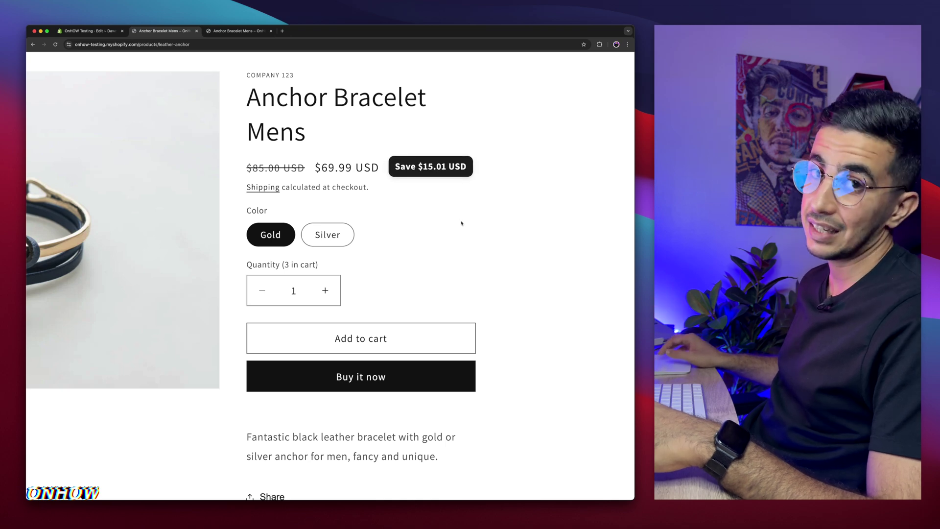
pyautogui.press('super+0')
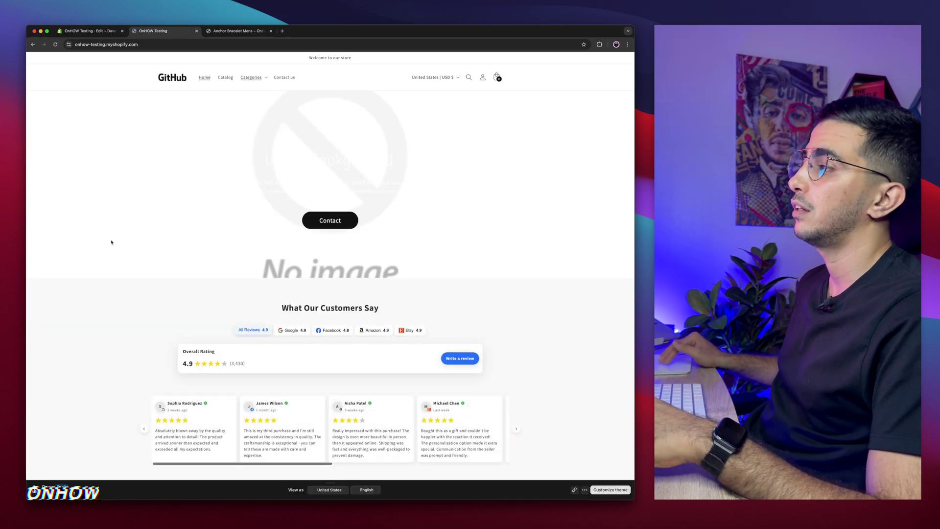
pyautogui.scroll(-5, 112, 242)
pyautogui.scroll(-5, 112, 242)
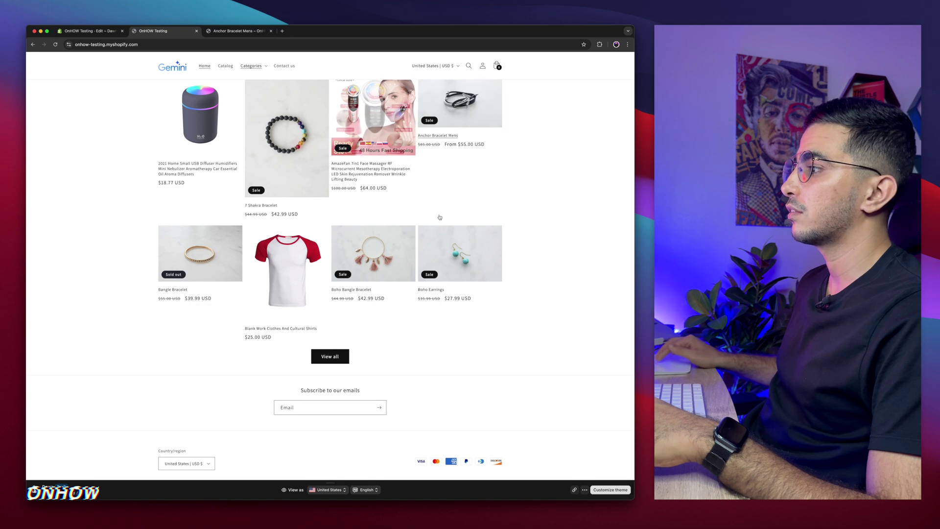
pyautogui.scroll(2, 440, 218)
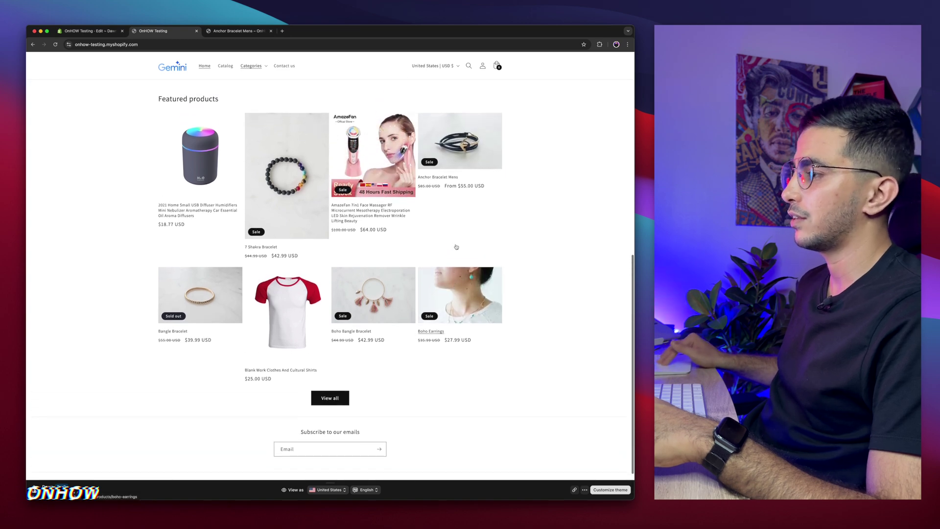
# Step: Open Boho Bangle Bracelet from Featured products to see its 'Save $2.00 USD' badge
pyautogui.click(387, 290)
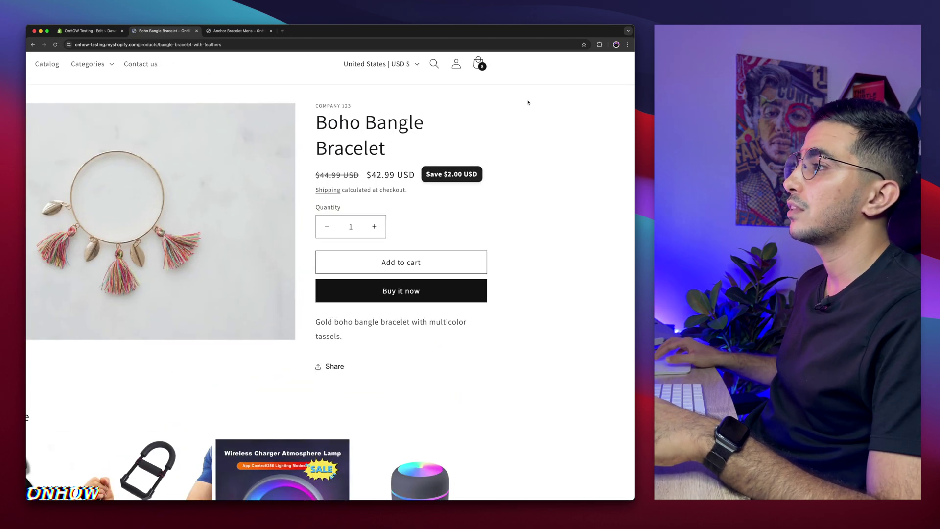